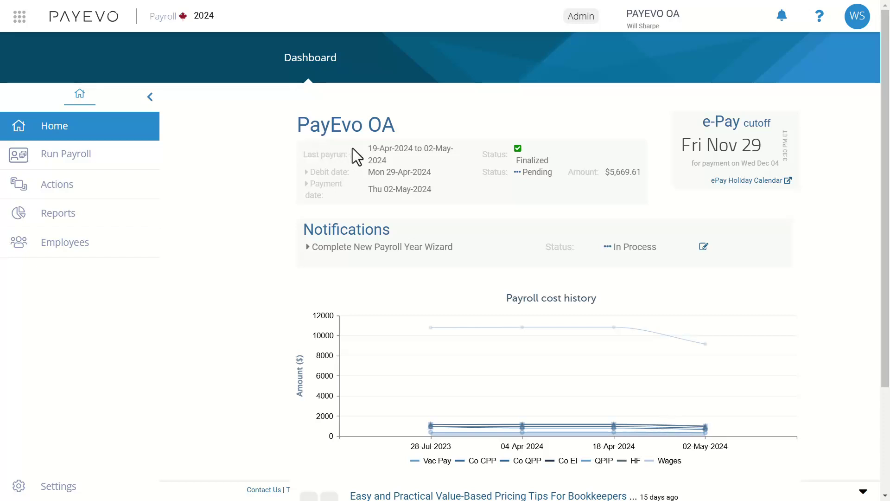
Step: Launch the Complete New Payroll Year Wizard from the dashboard Notifications
click(704, 247)
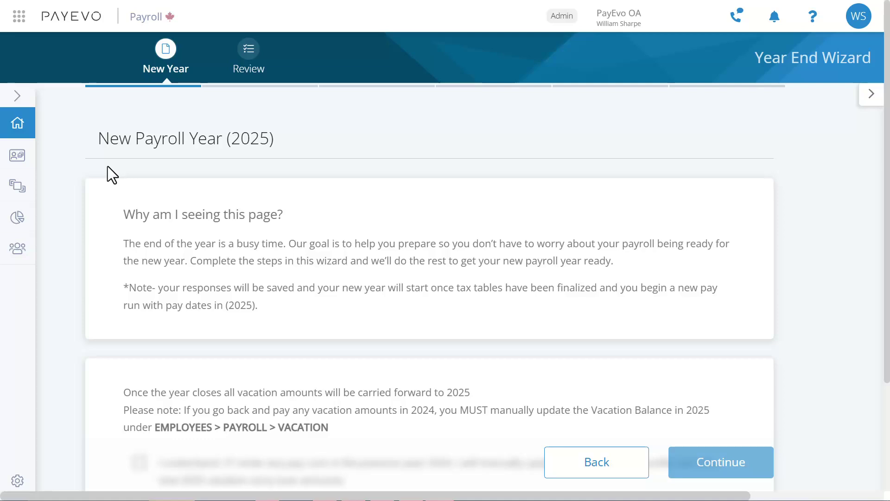
Step: Acknowledge that vacation amounts carry forward to 2025 and continue
scroll(108, 167, down, 3)
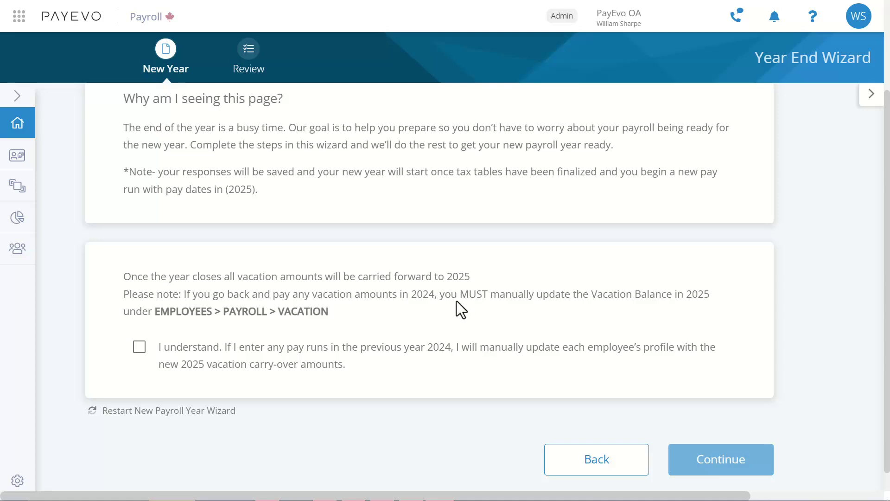
click(140, 348)
click(719, 464)
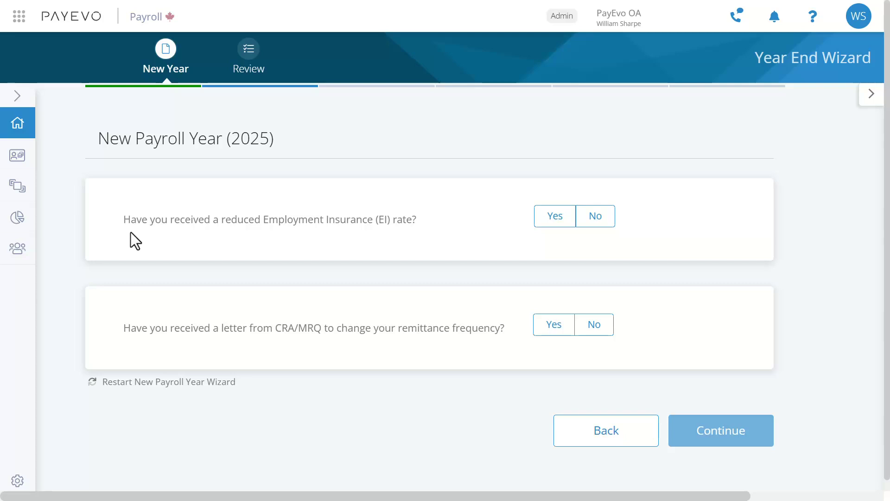
Step: Confirm a reduced EI rate and a remittance letter, choosing Quarterly frequency, then continue
click(541, 217)
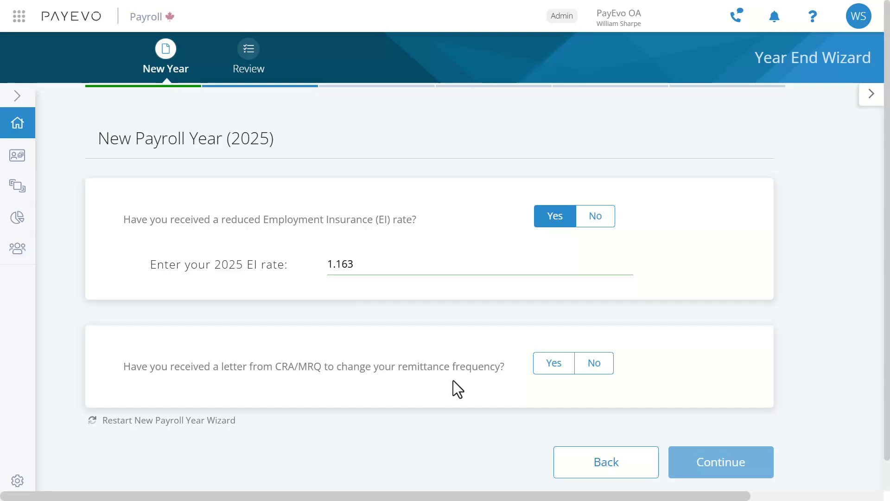
click(549, 364)
key(Tab)
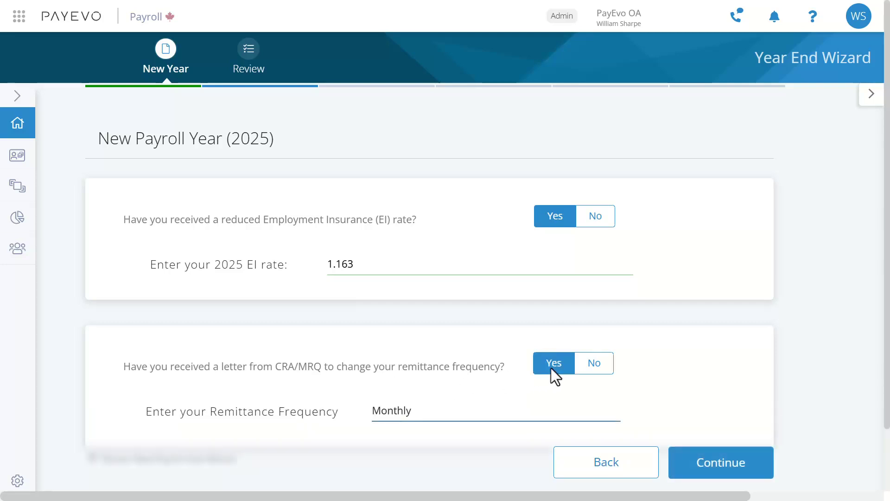
key(space)
click(390, 361)
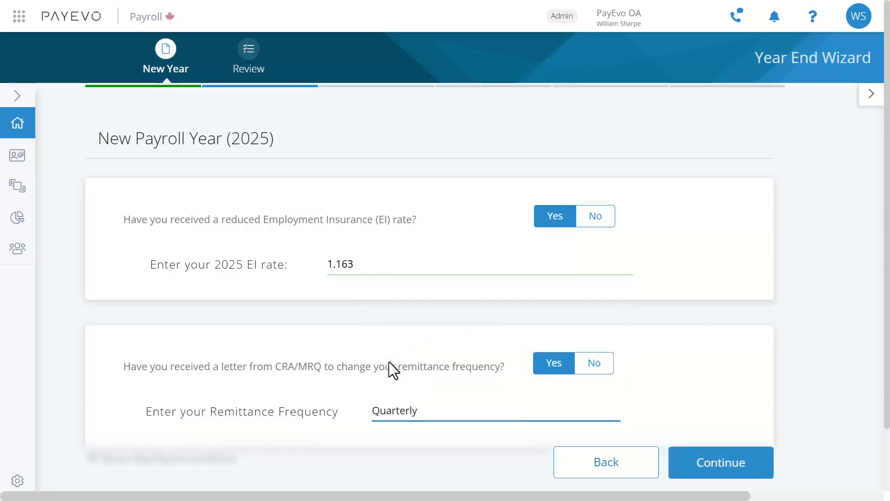
click(716, 469)
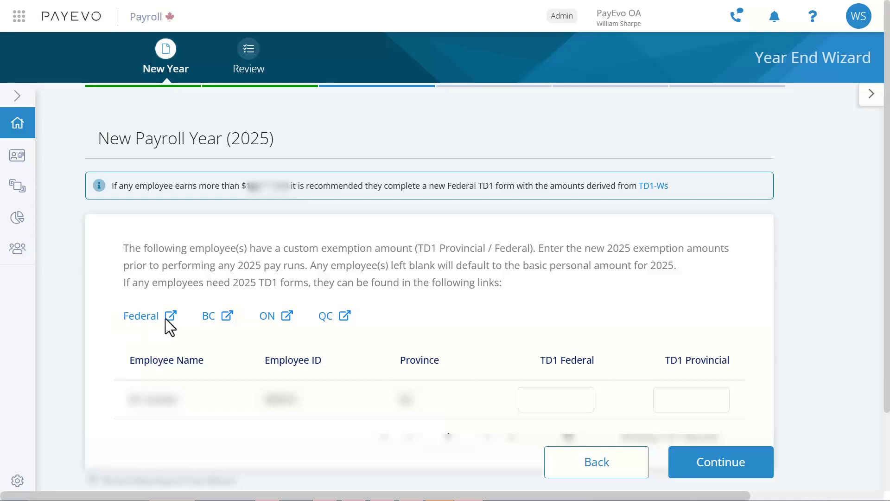
Step: Enter TD1 exemptions of 17000 Federal and 18800 Provincial and continue
click(556, 399)
text(17000)
click(732, 410)
text(18800)
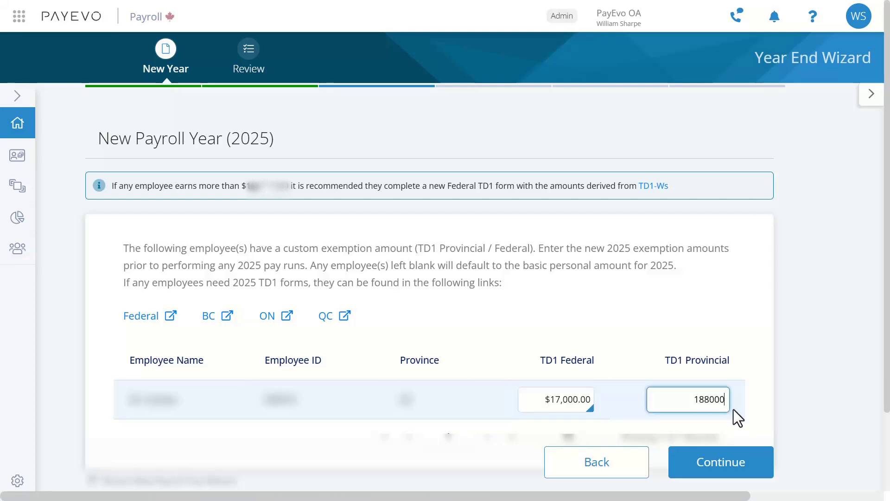
click(734, 410)
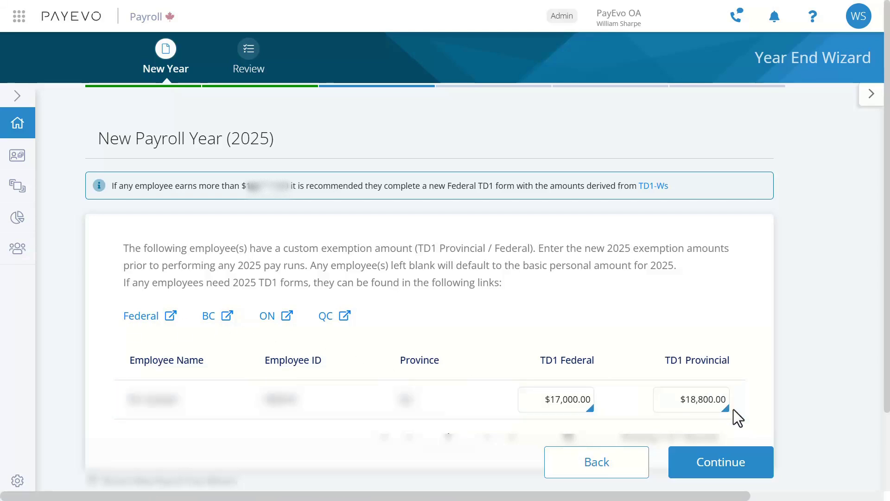
click(722, 469)
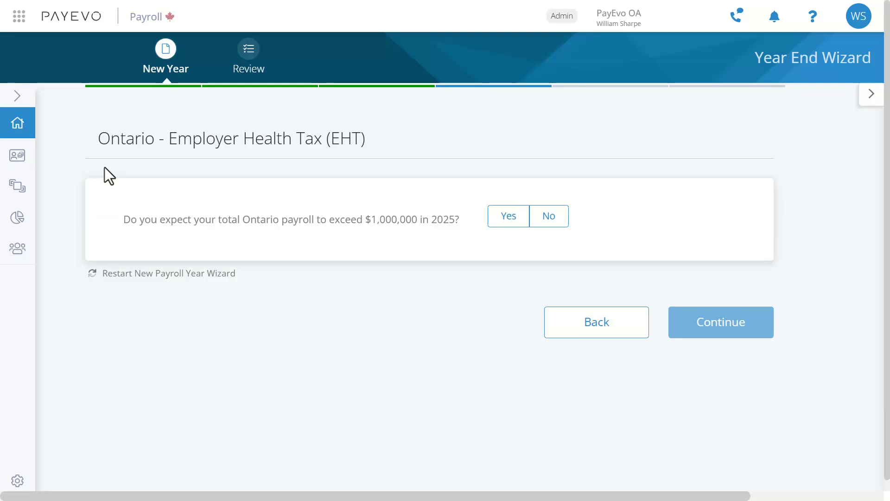
Step: Answer Yes to payroll over $1,000,000 and $5,000,000, No to registered charity, keeping 1.95% EHT
click(496, 217)
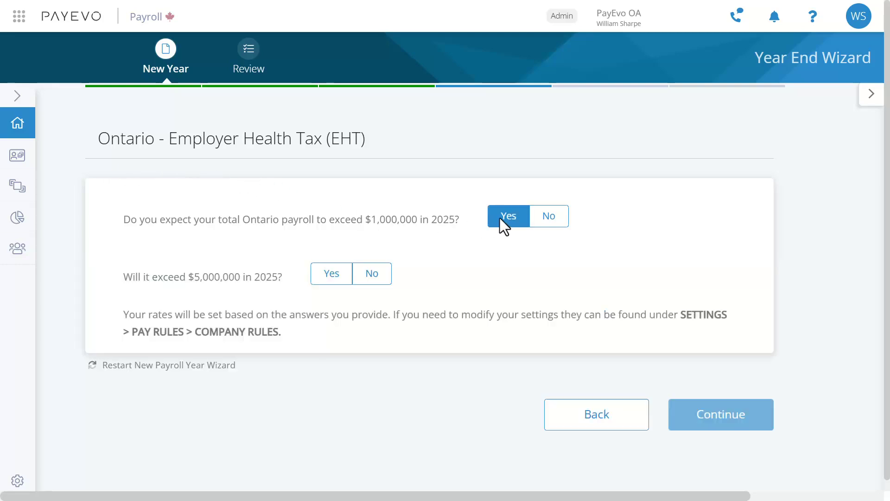
click(342, 275)
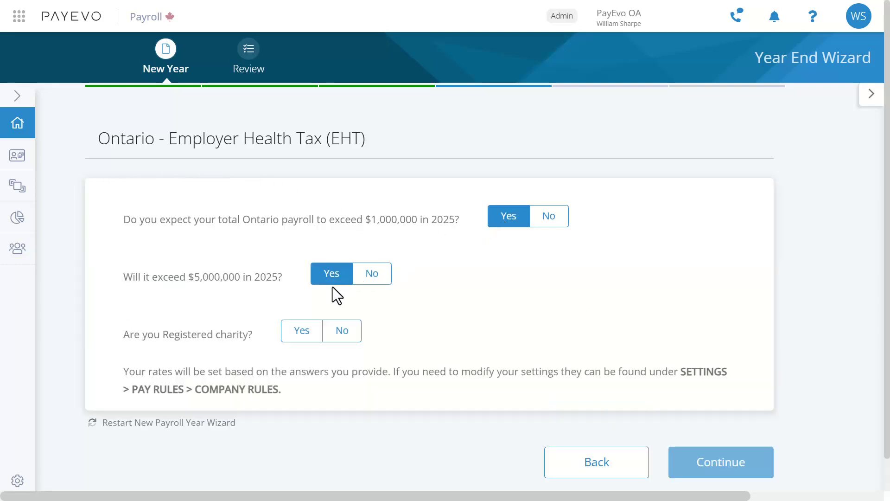
click(344, 327)
scroll(344, 326, down, 2)
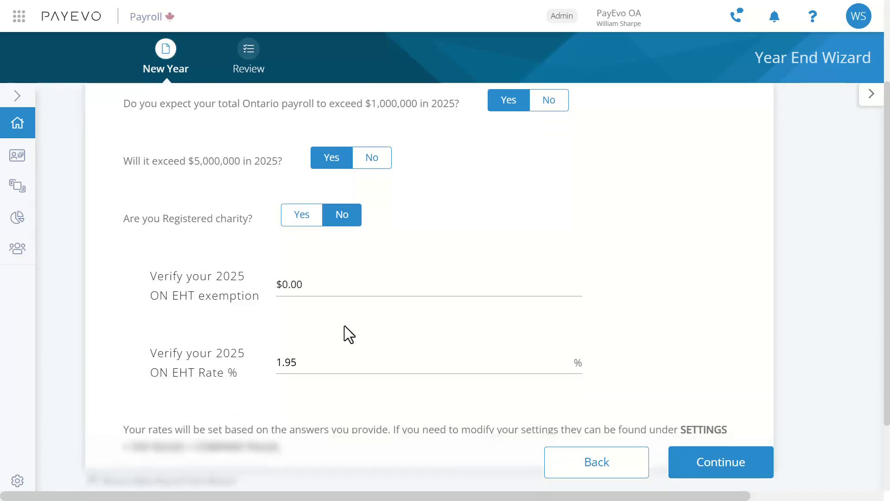
click(682, 468)
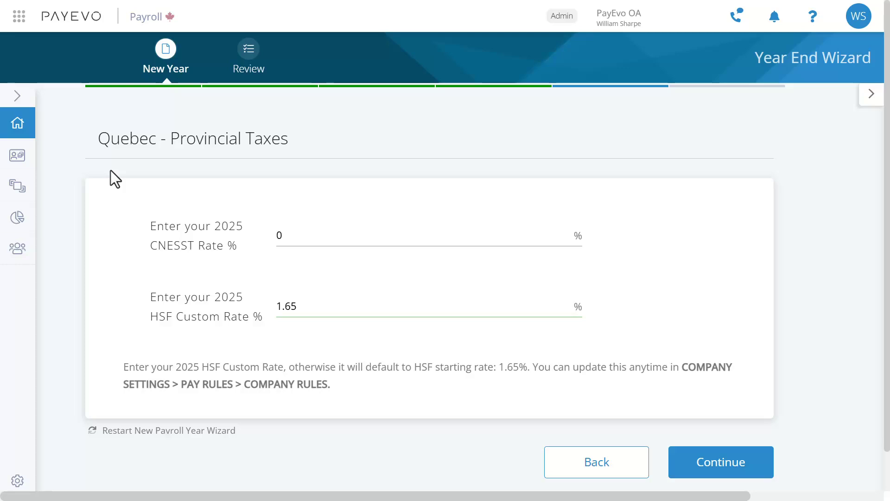
Step: Enter 1.5 as the CNESST rate and 2.5 as the HSF custom rate, then continue
click(269, 239)
text(1.5)
click(270, 308)
text(2.5)
click(677, 466)
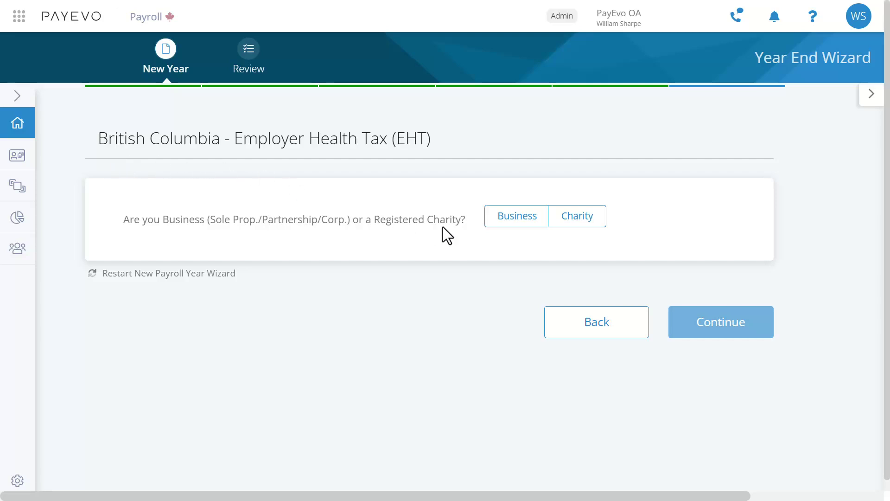
Step: Choose Business and answer Yes to BC payroll over $1,000,000.00 and $1,500,000.00
click(516, 223)
click(536, 275)
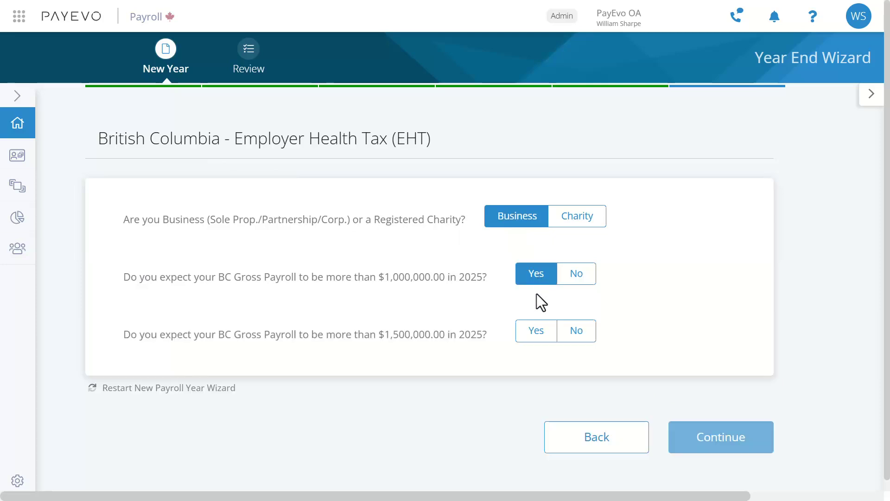
click(533, 329)
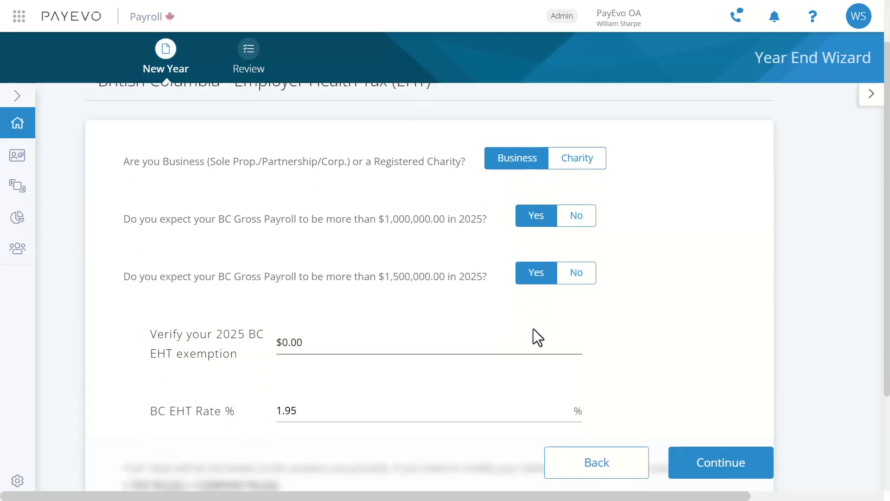
click(712, 468)
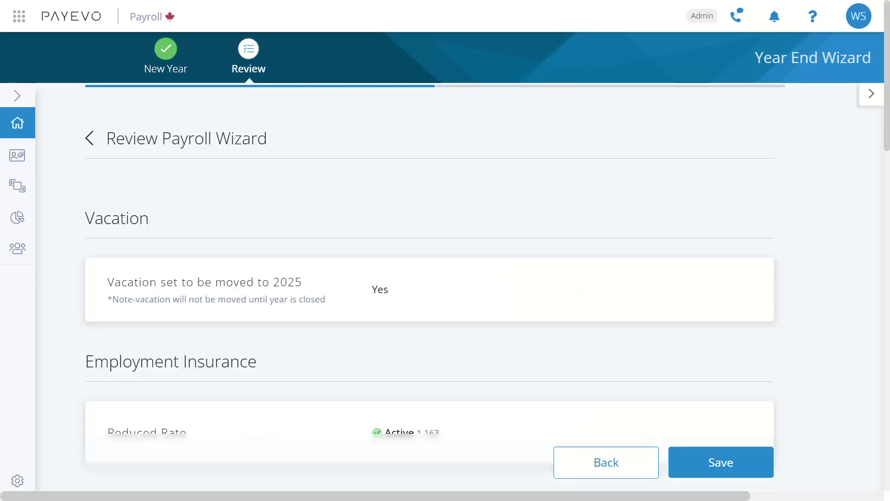
Step: Review the year-end summary, including 1.5% CNESST and 2.5% HSF, and save it
scroll(102, 172, down, 6)
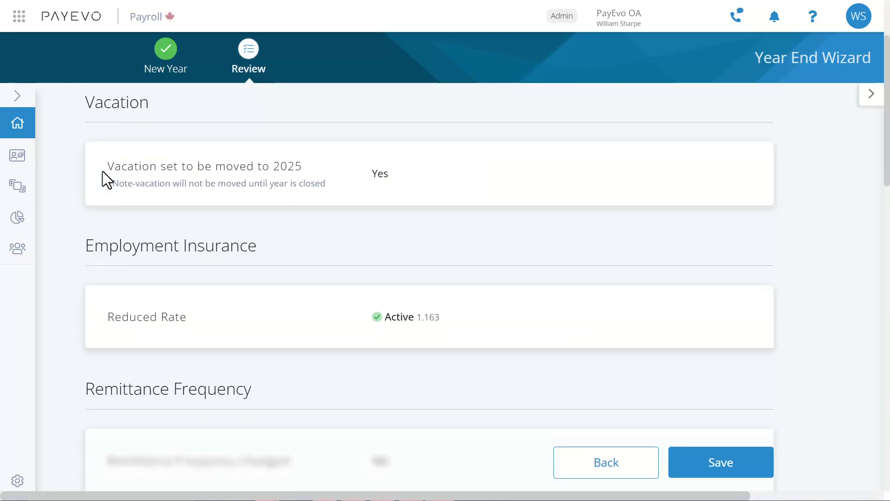
scroll(103, 171, down, 8)
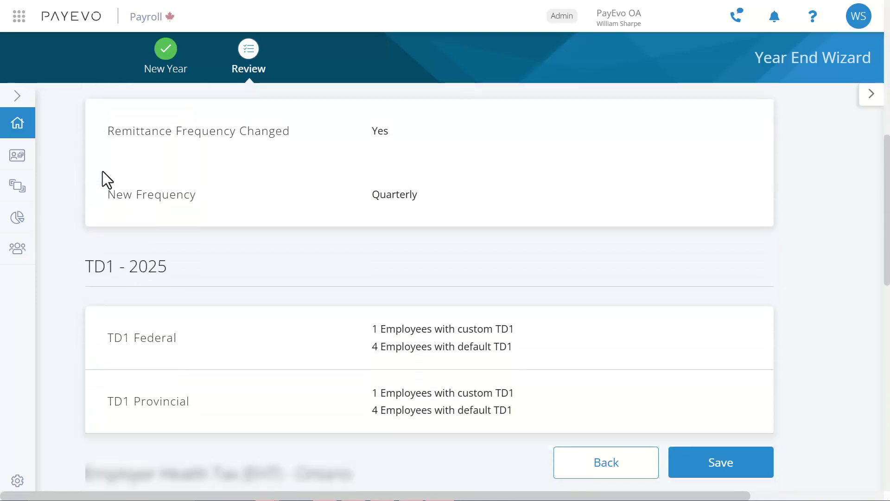
scroll(102, 171, down, 5)
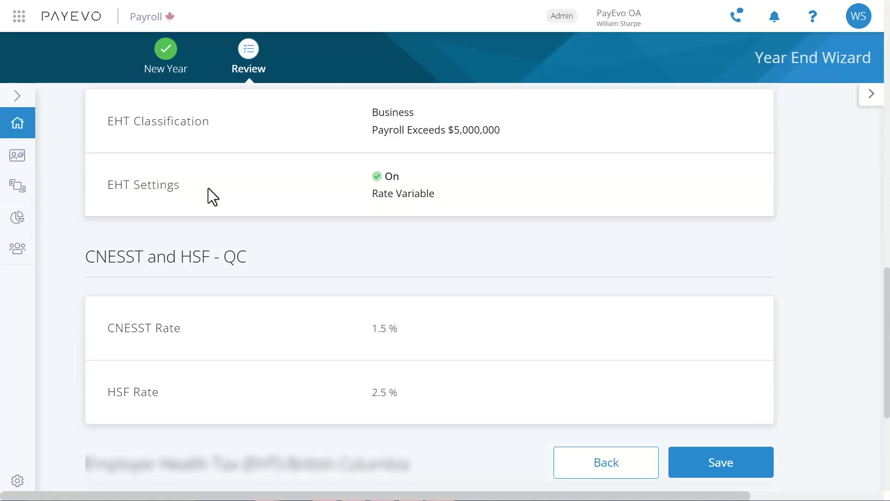
click(719, 467)
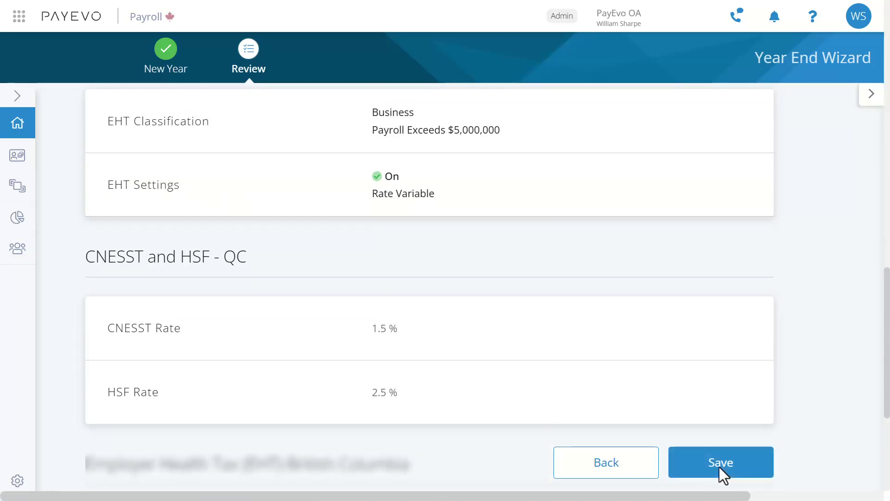